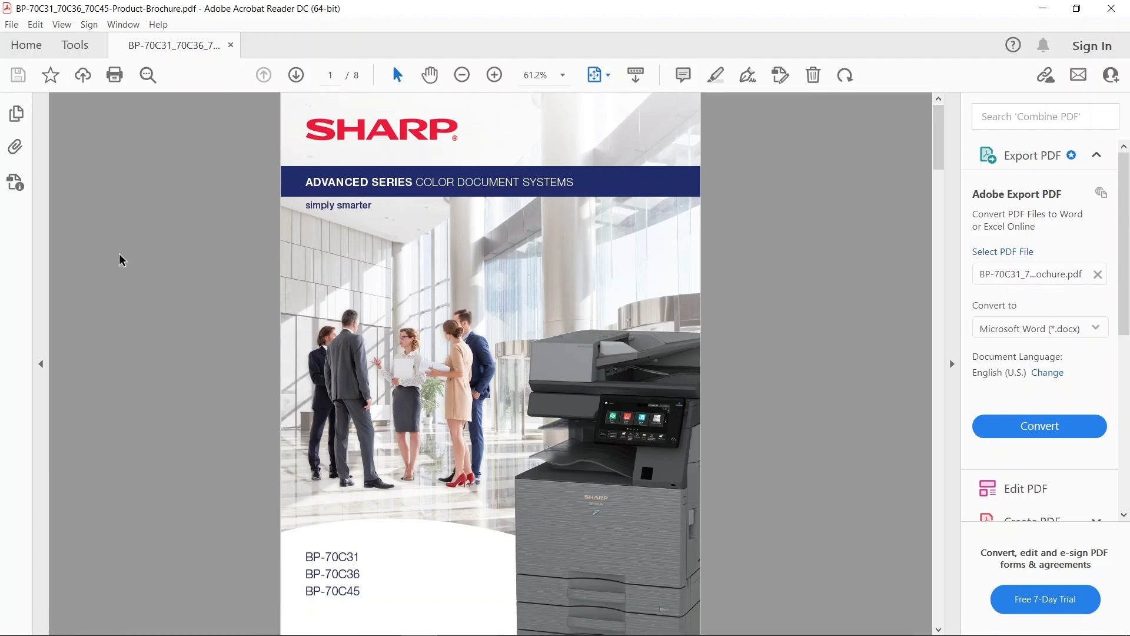
- Open the brochure's print setup and set the SHARP BP-70C45 printer's booklet layout to Standard
{"action": "left_click", "coordinate": [10, 25]}
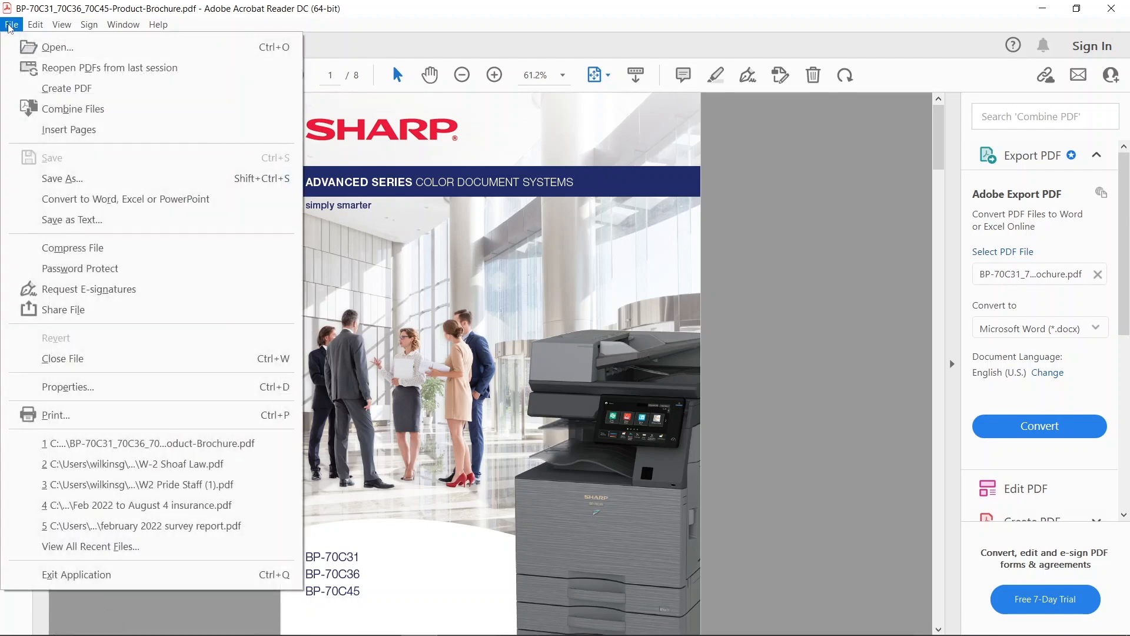
{"action": "left_click", "coordinate": [58, 418]}
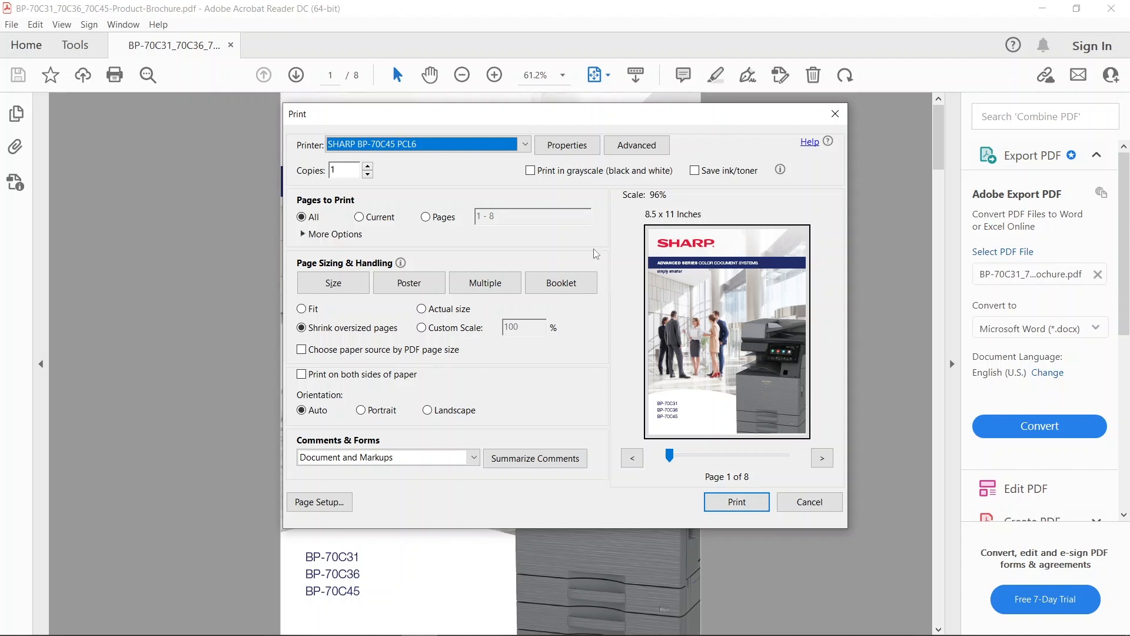
{"action": "left_click", "coordinate": [570, 152]}
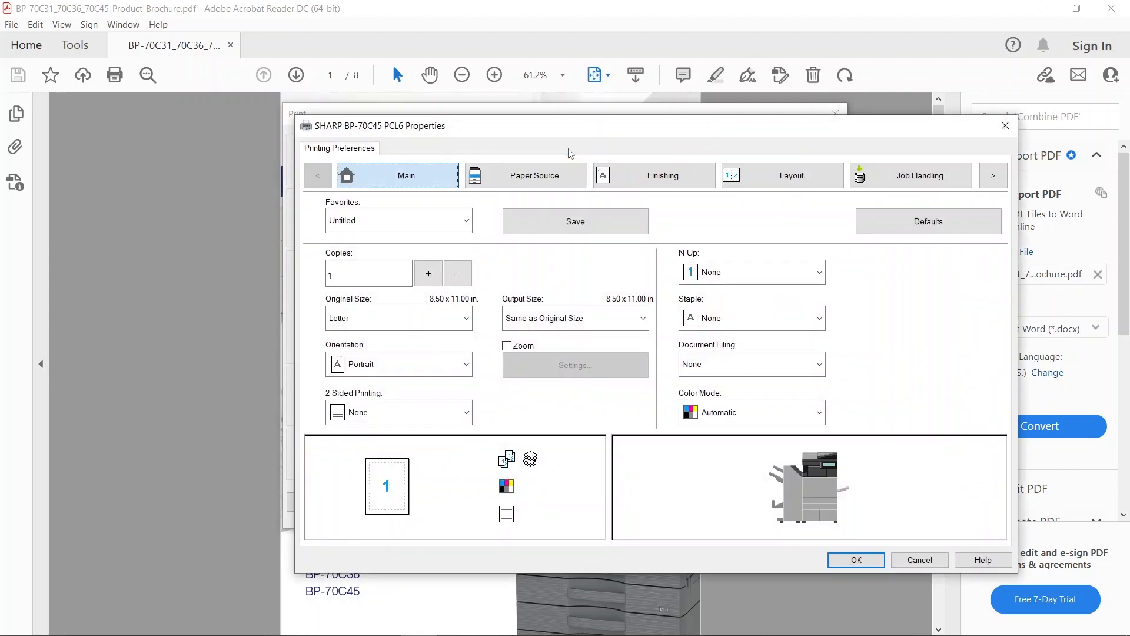
{"action": "left_click", "coordinate": [793, 176]}
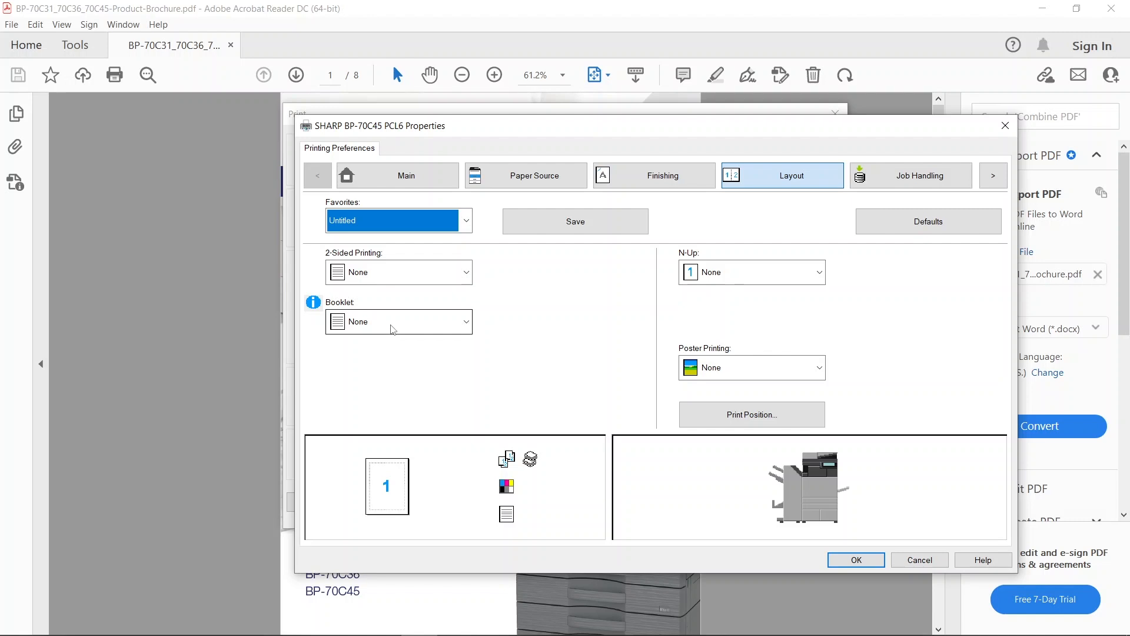
{"action": "left_click", "coordinate": [393, 329]}
{"action": "left_click", "coordinate": [374, 376]}
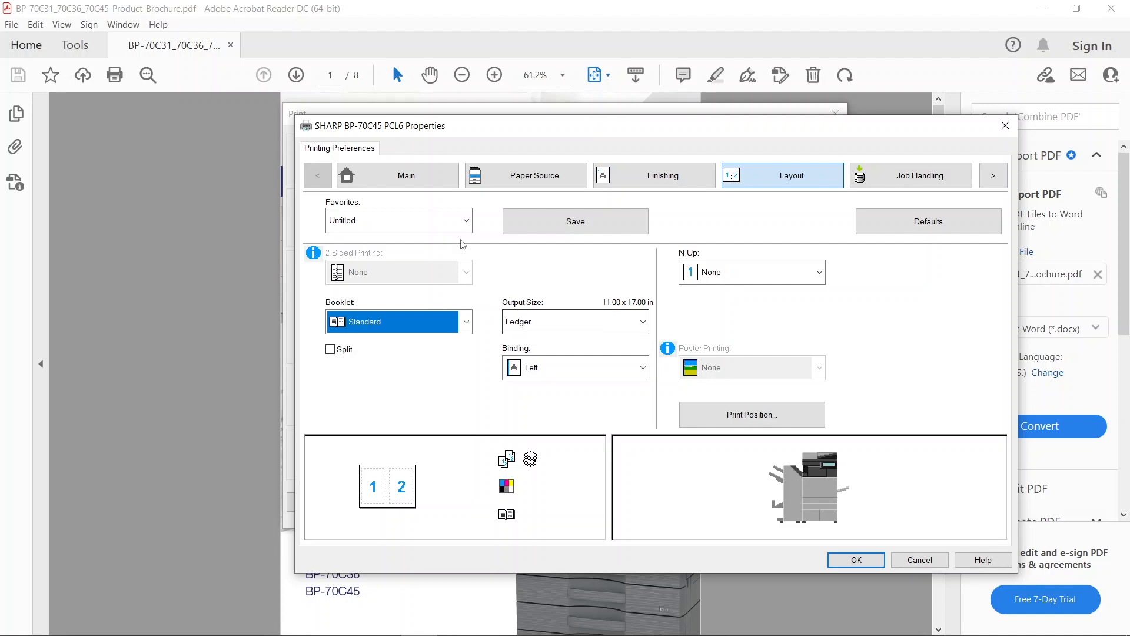
- Set the booklet's stapling to Saddle Stitch in the printer properties and acknowledge the staple capacity notice
{"action": "left_click", "coordinate": [426, 175]}
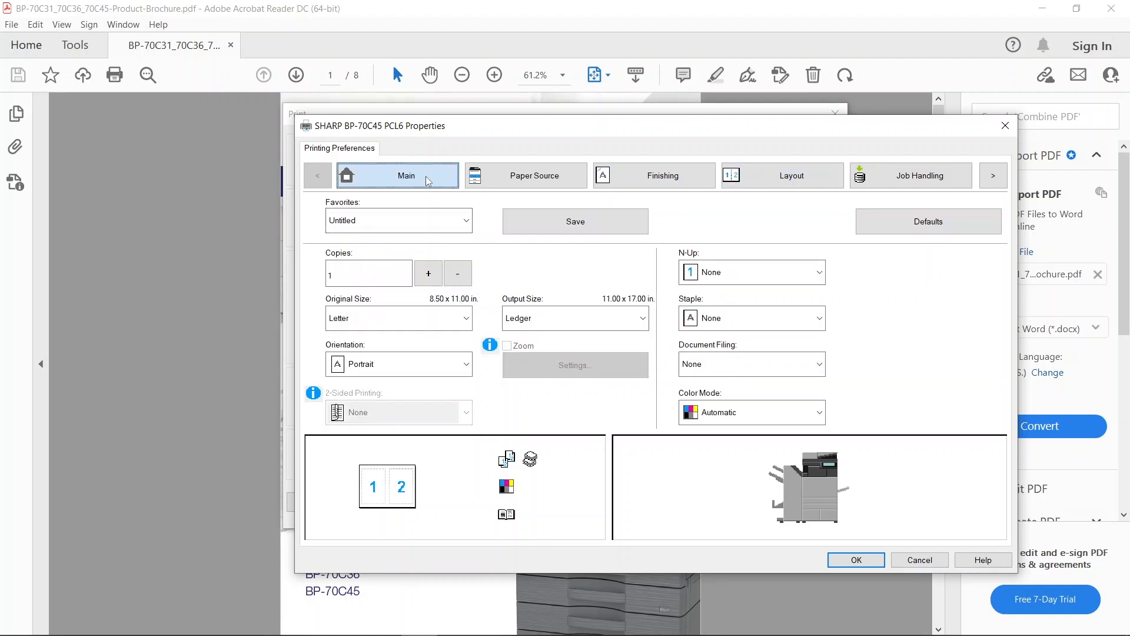
{"action": "left_click", "coordinate": [726, 327]}
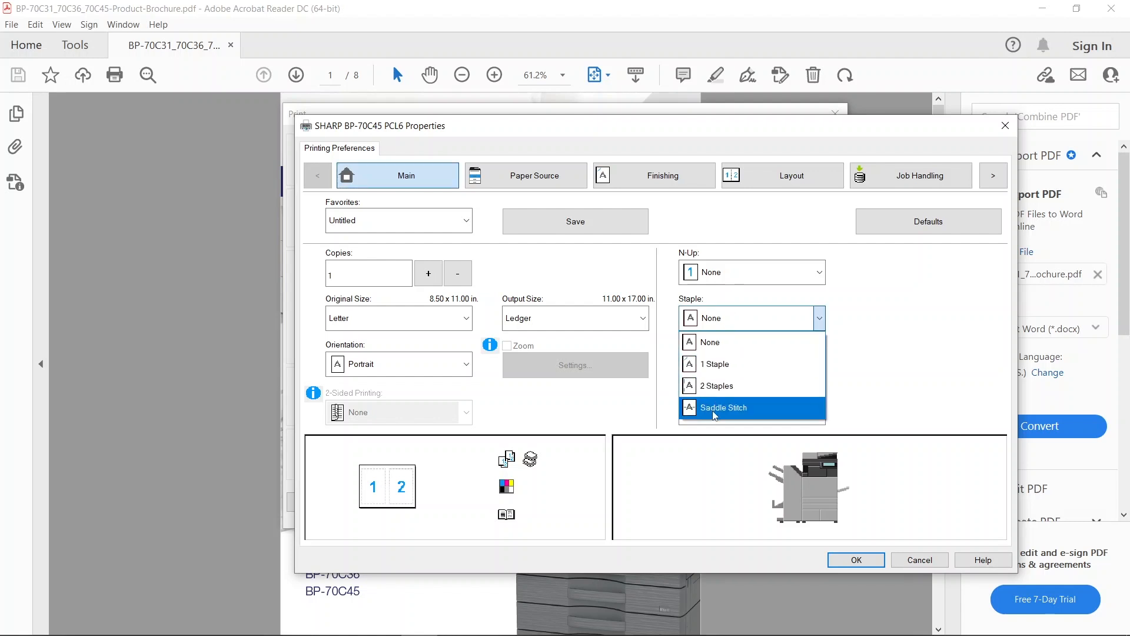
{"action": "left_click", "coordinate": [715, 414]}
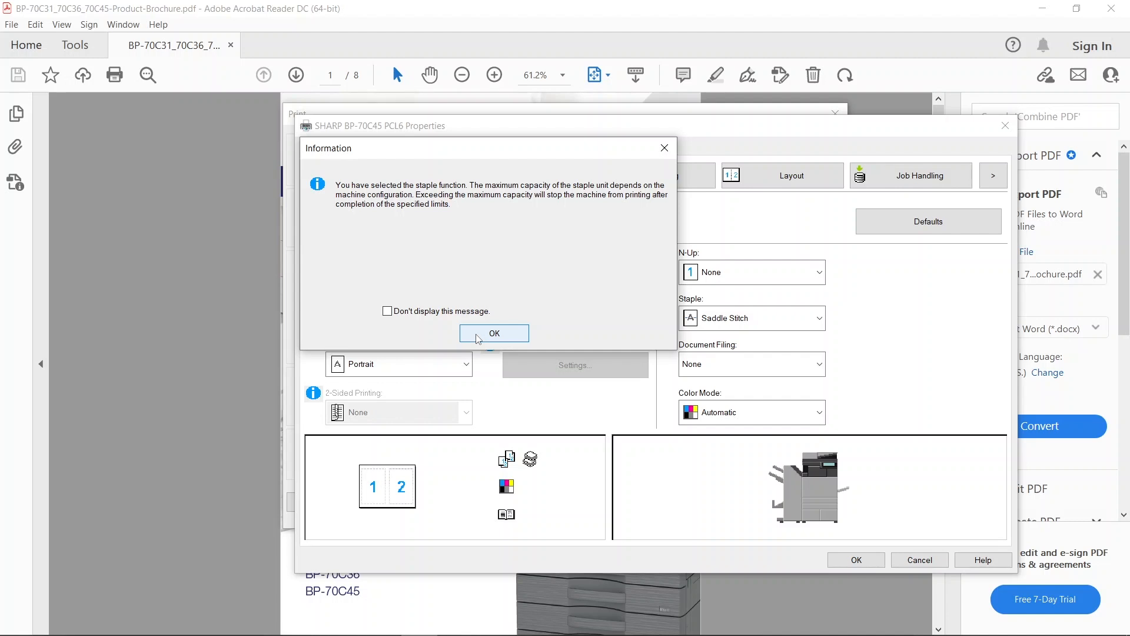
{"action": "left_click", "coordinate": [478, 338]}
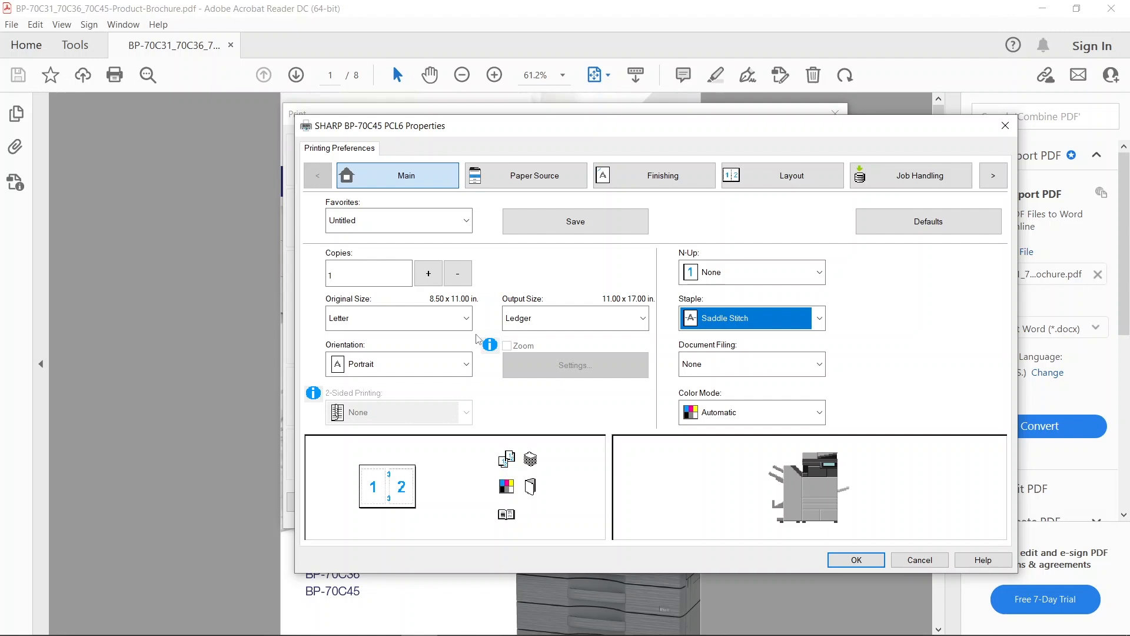
- Set the paper source for the booklet pages to Tray1 (Ledger)
{"action": "left_click", "coordinate": [529, 182]}
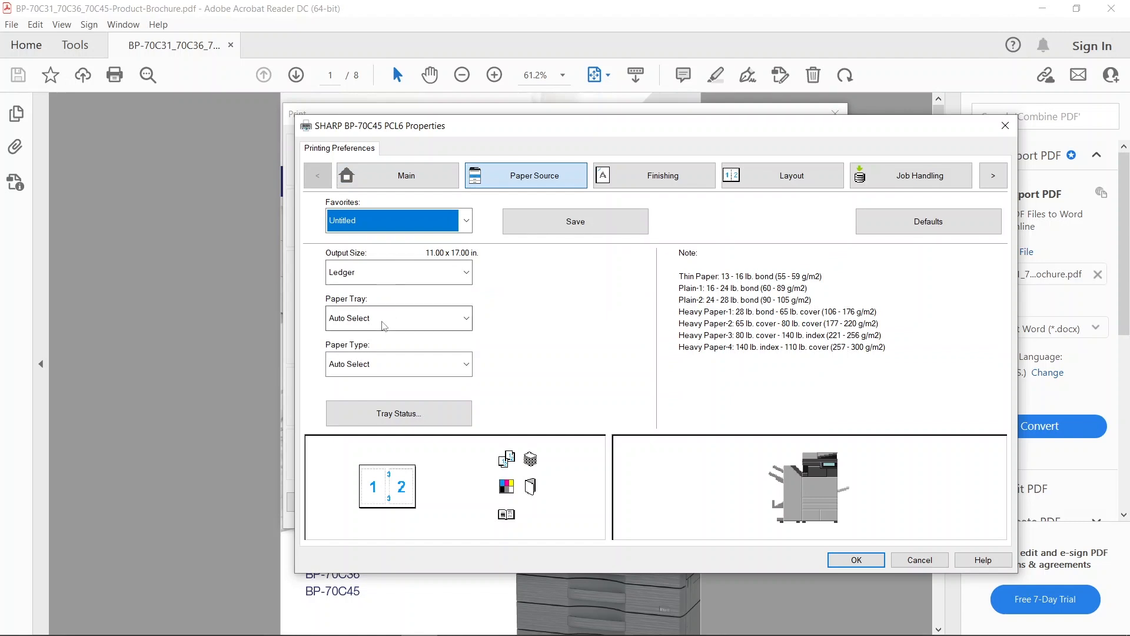
{"action": "left_click", "coordinate": [383, 324]}
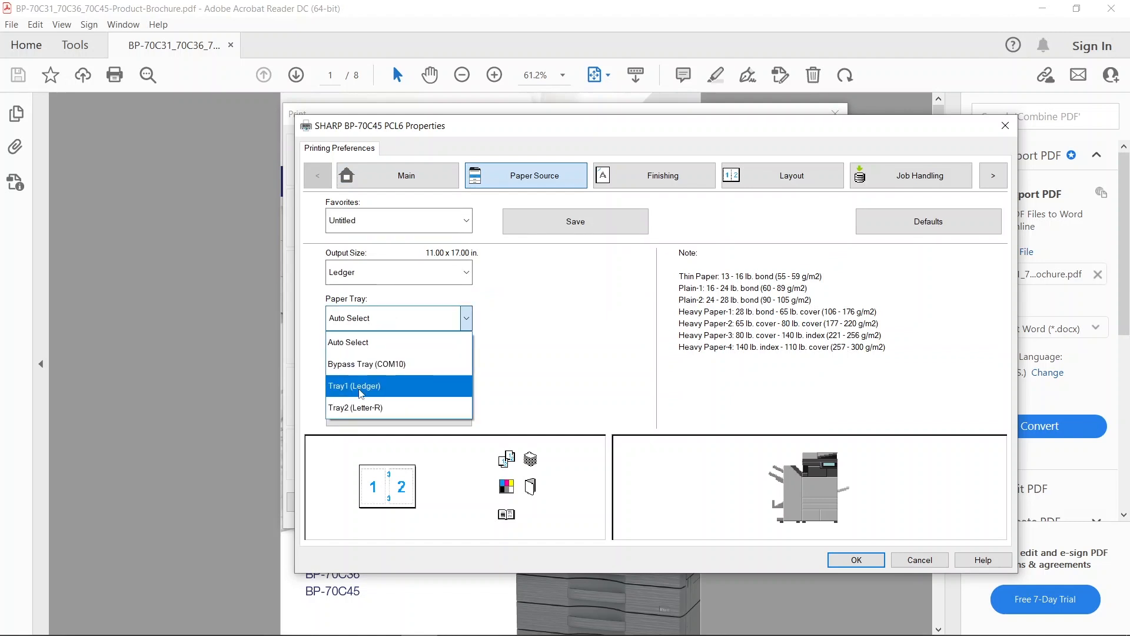
{"action": "left_click", "coordinate": [362, 389]}
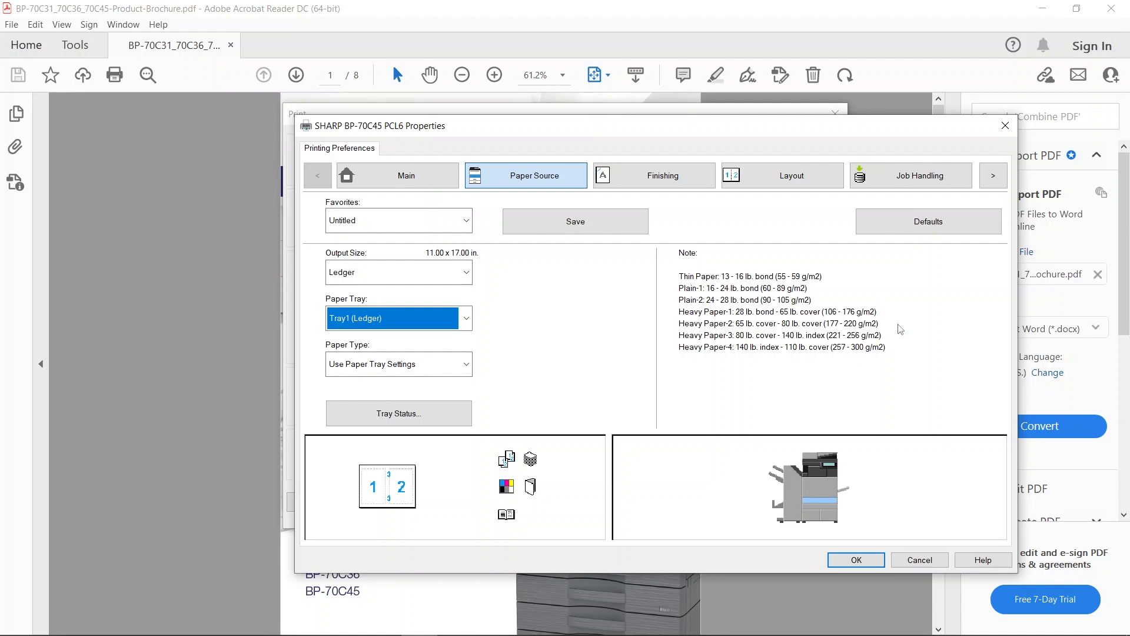
- Set the print job's inserts option to Covers/Inserts
{"action": "left_click", "coordinate": [994, 178]}
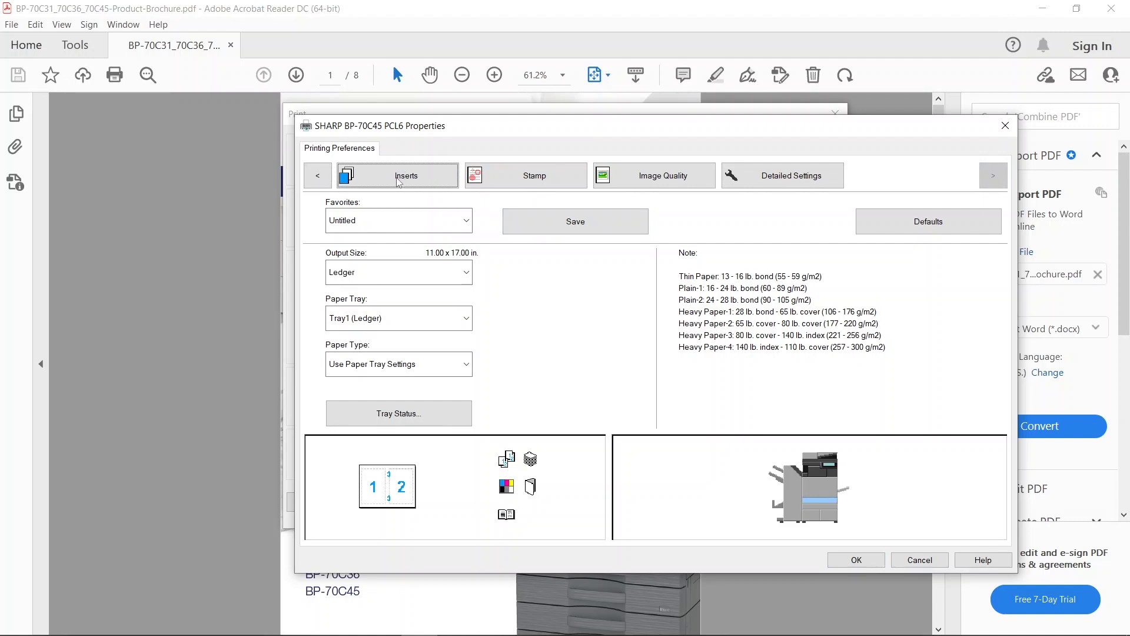
{"action": "left_click", "coordinate": [434, 175]}
{"action": "left_click", "coordinate": [375, 273]}
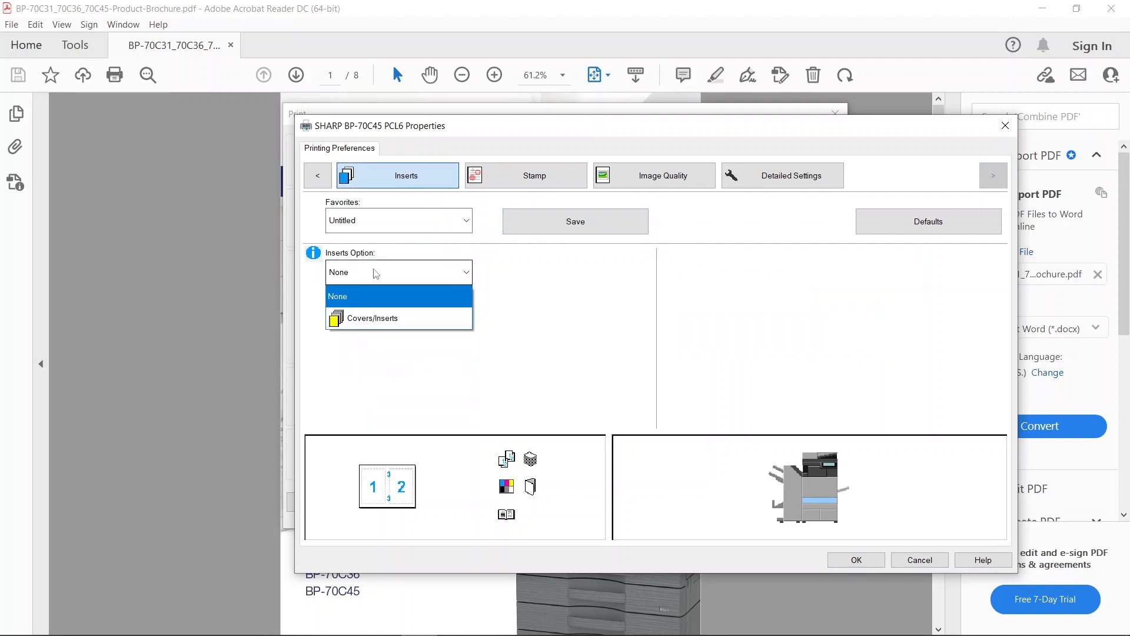
{"action": "left_click", "coordinate": [364, 320]}
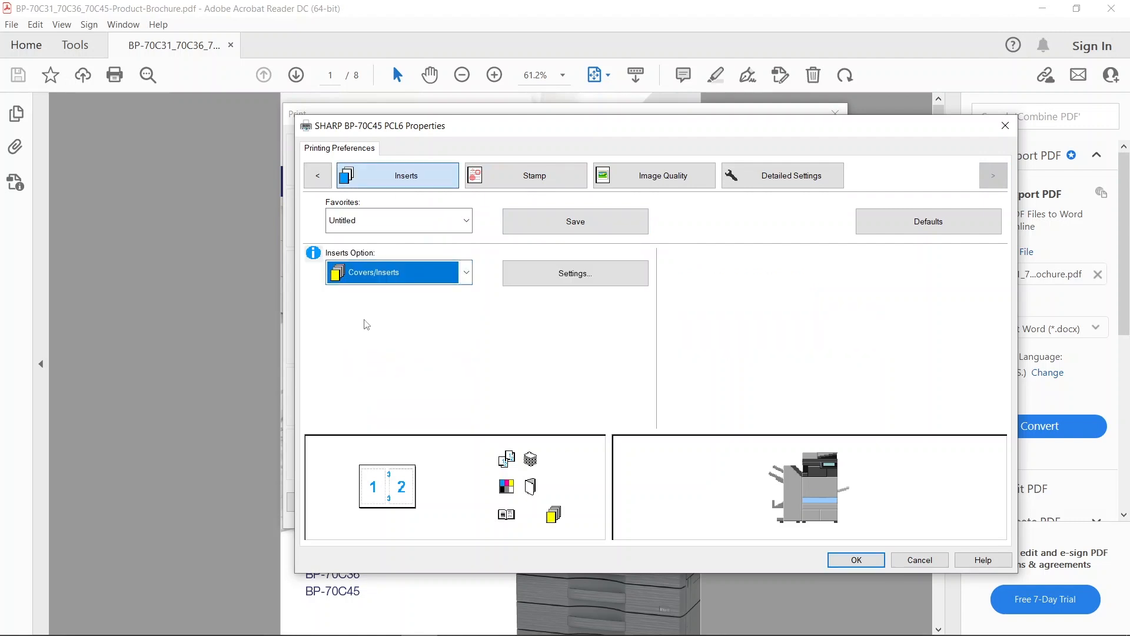
- Add a 2-sided cover page entry that uses Heavy Paper-1 from the Bypass Tray
{"action": "left_click", "coordinate": [576, 275]}
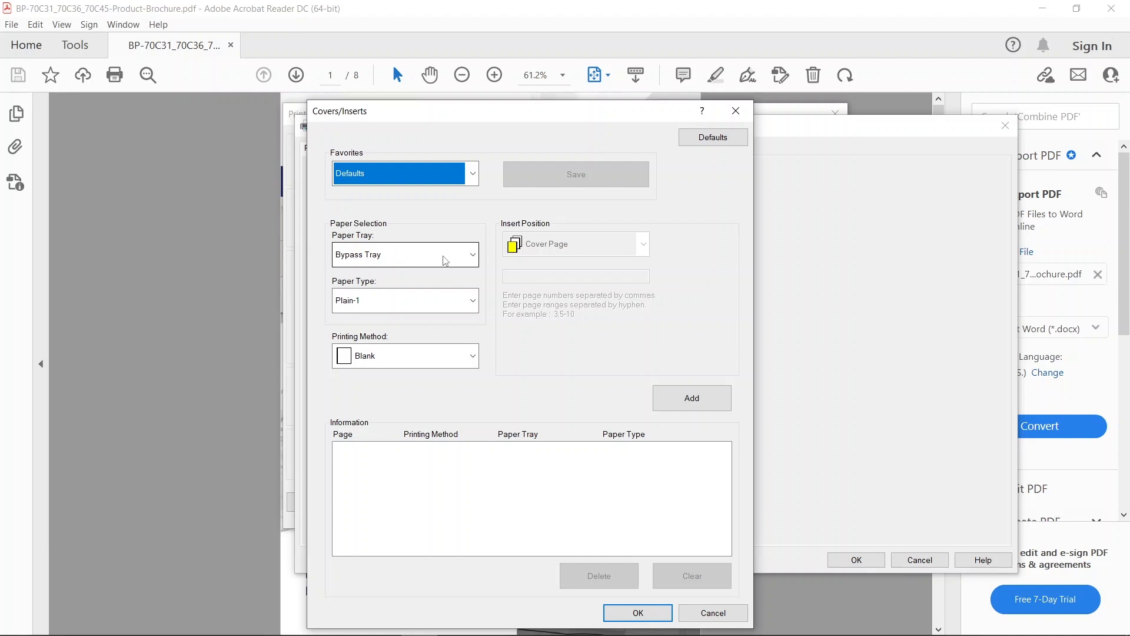
{"action": "left_click", "coordinate": [416, 304]}
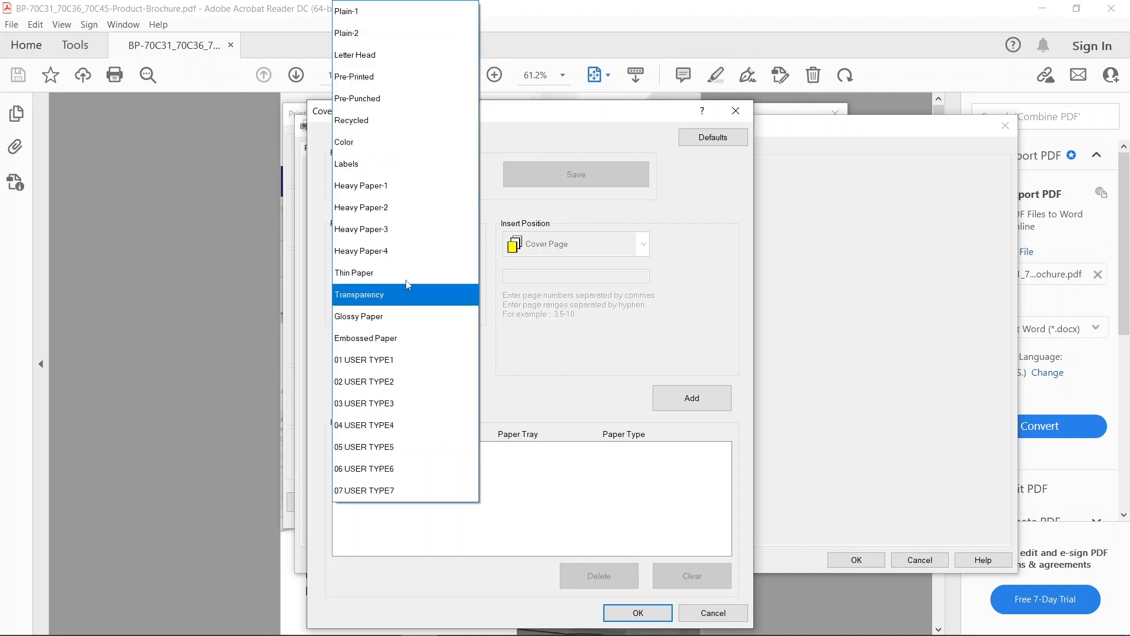
{"action": "left_click", "coordinate": [402, 189]}
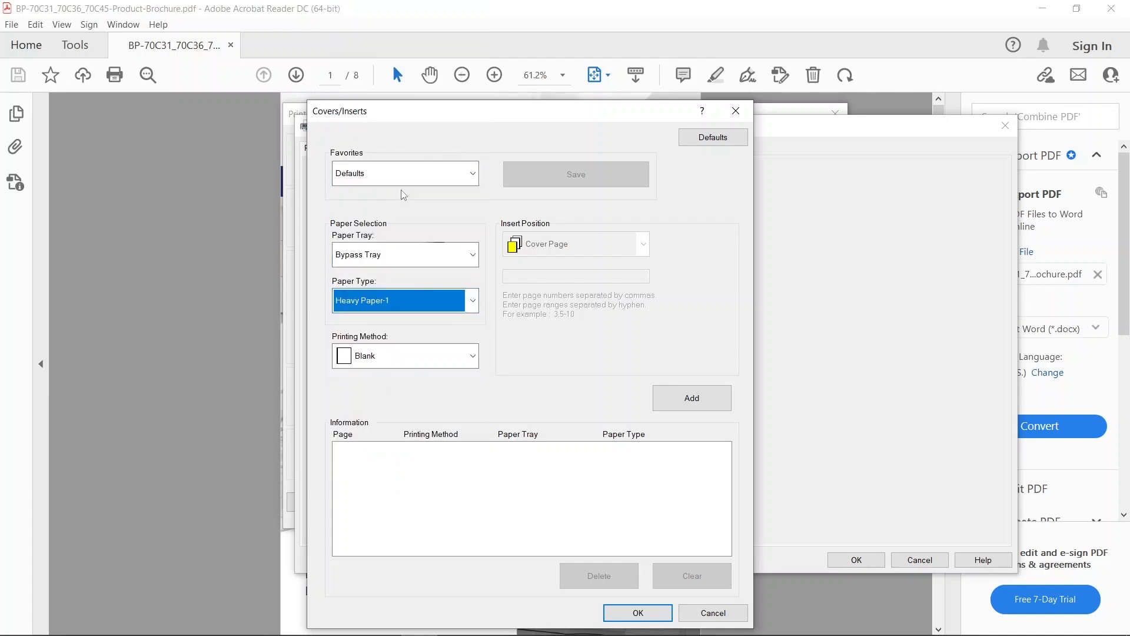
{"action": "left_click", "coordinate": [378, 362]}
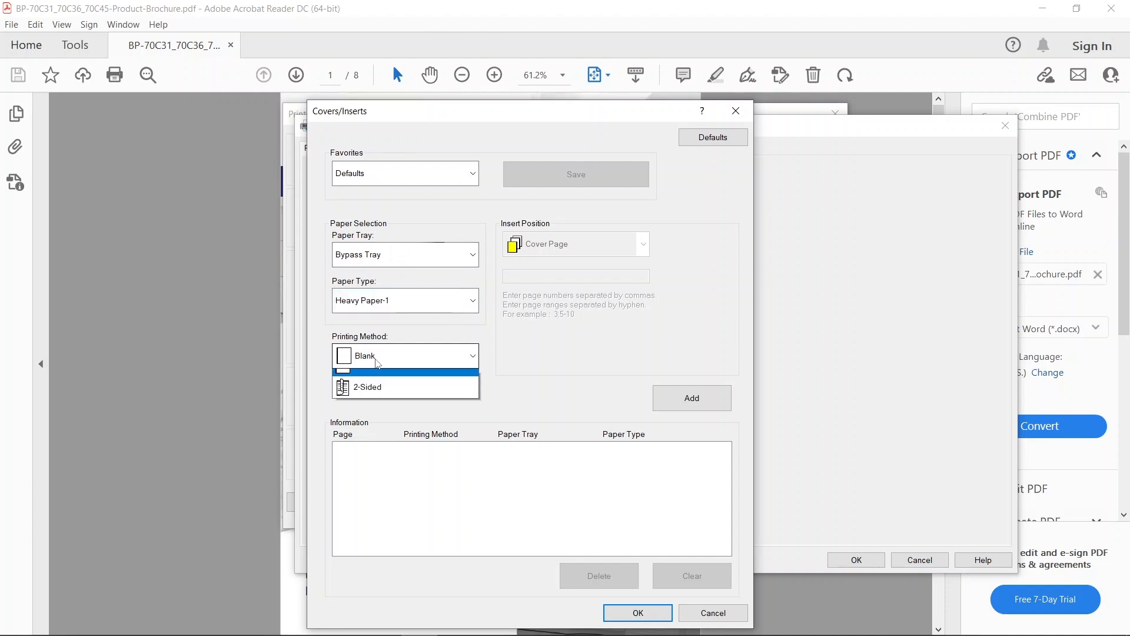
{"action": "left_click", "coordinate": [378, 403]}
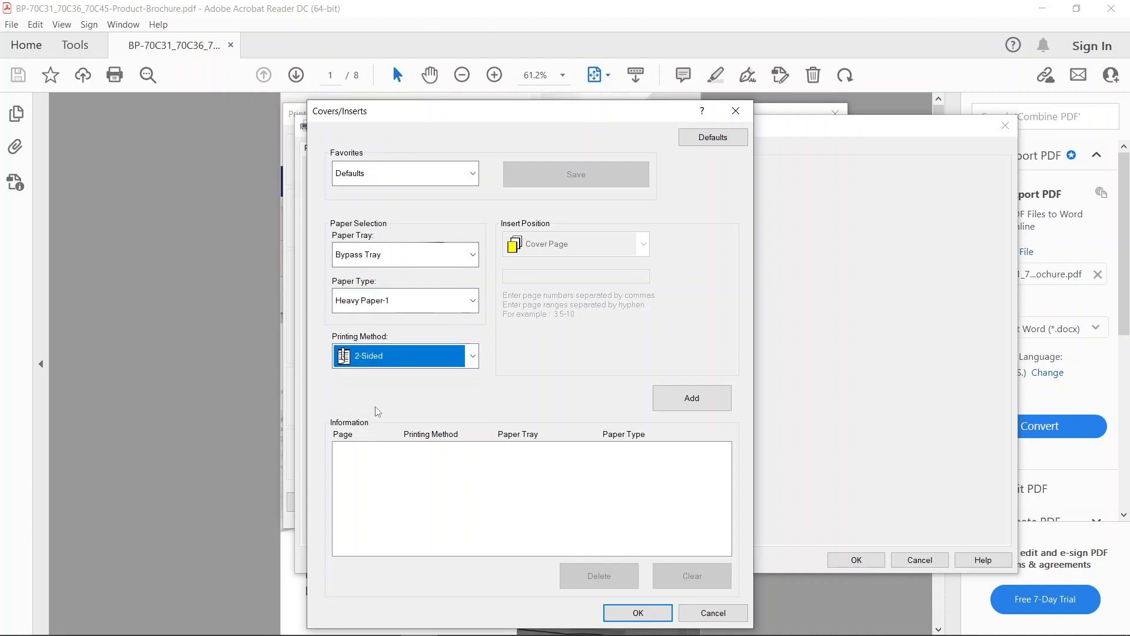
{"action": "left_click", "coordinate": [699, 404]}
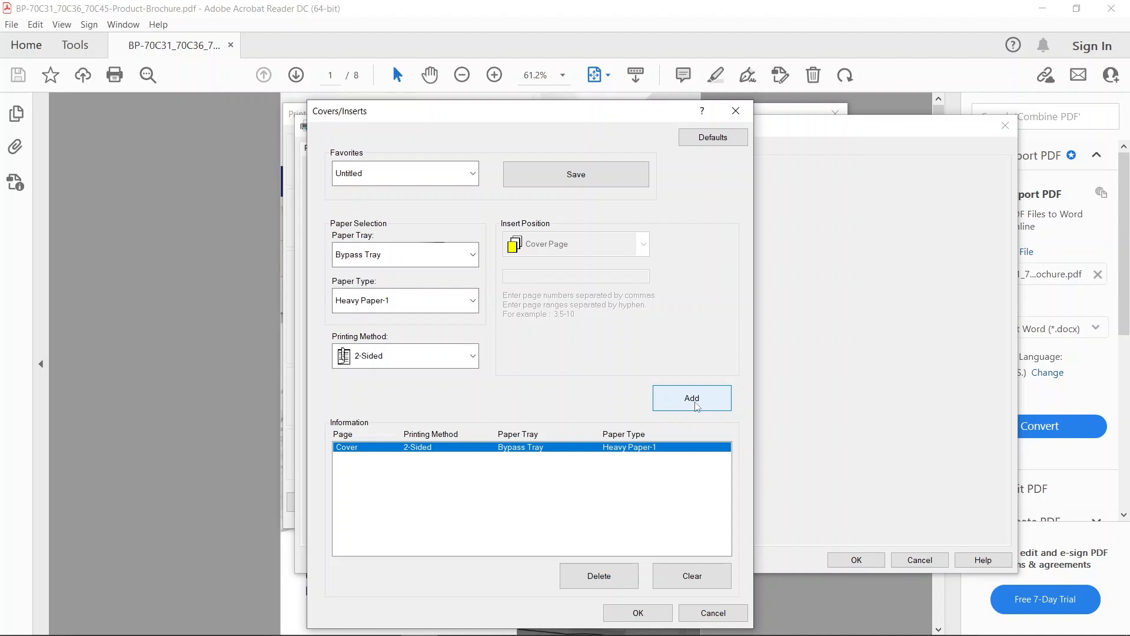
- Confirm the cover settings and save them as a favorite named "cover"
{"action": "left_click", "coordinate": [639, 613]}
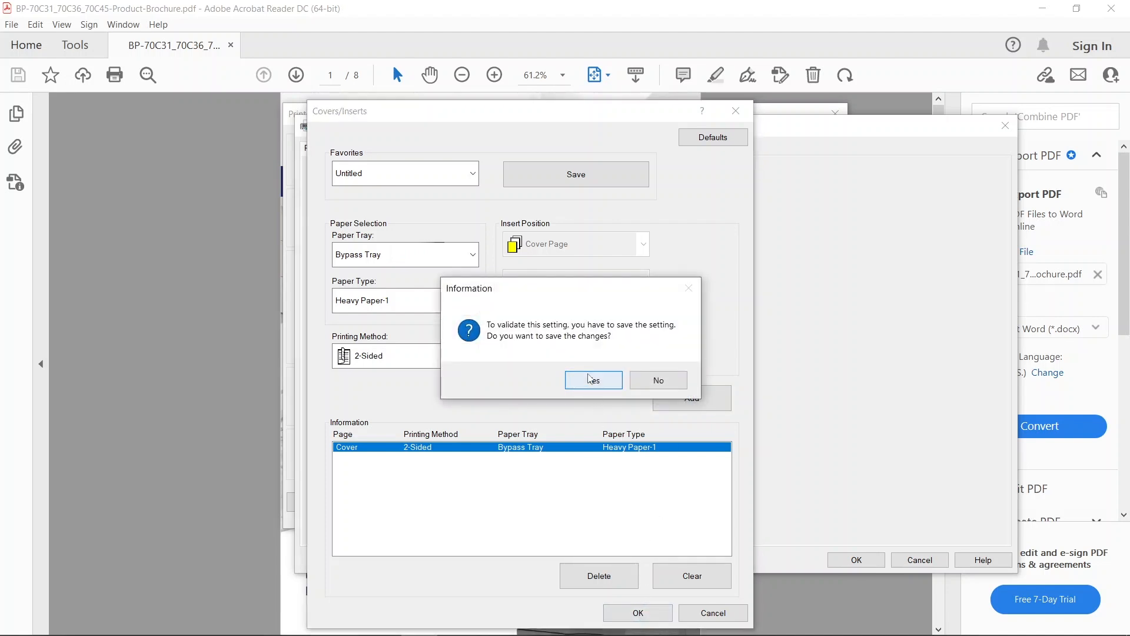
{"action": "left_click", "coordinate": [592, 381]}
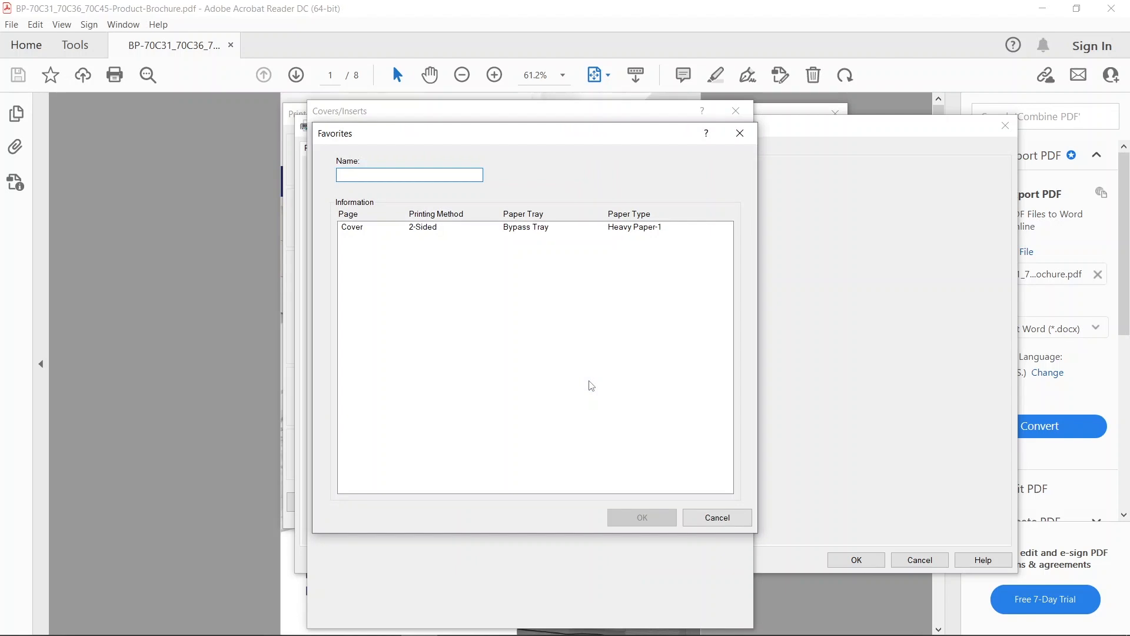
{"action": "type", "text": "cover"}
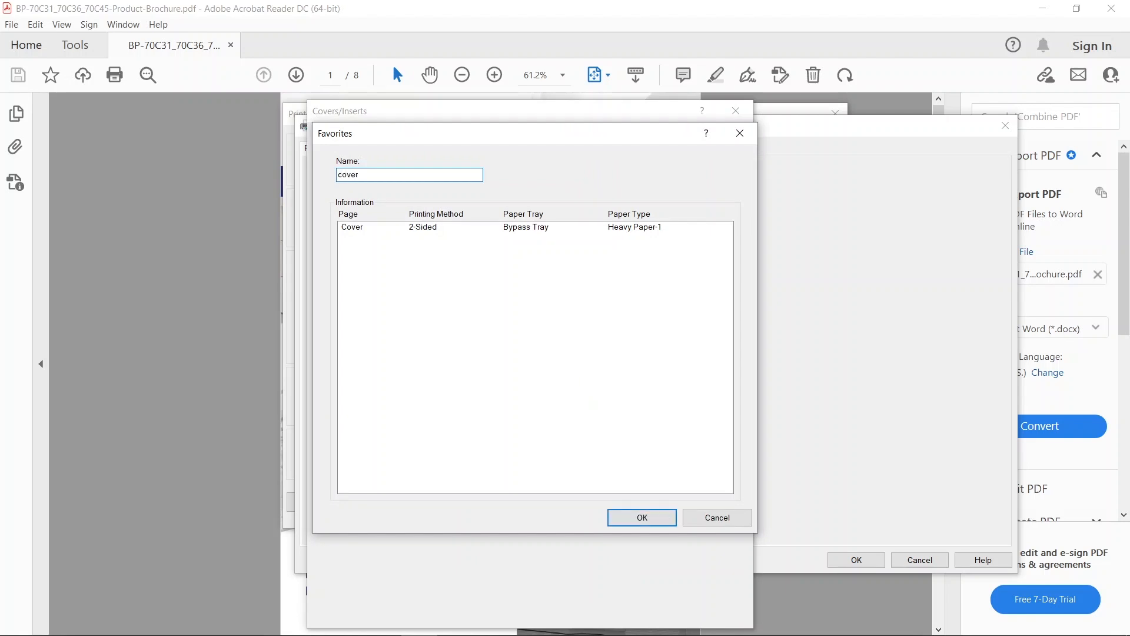
{"action": "key", "text": "Return"}
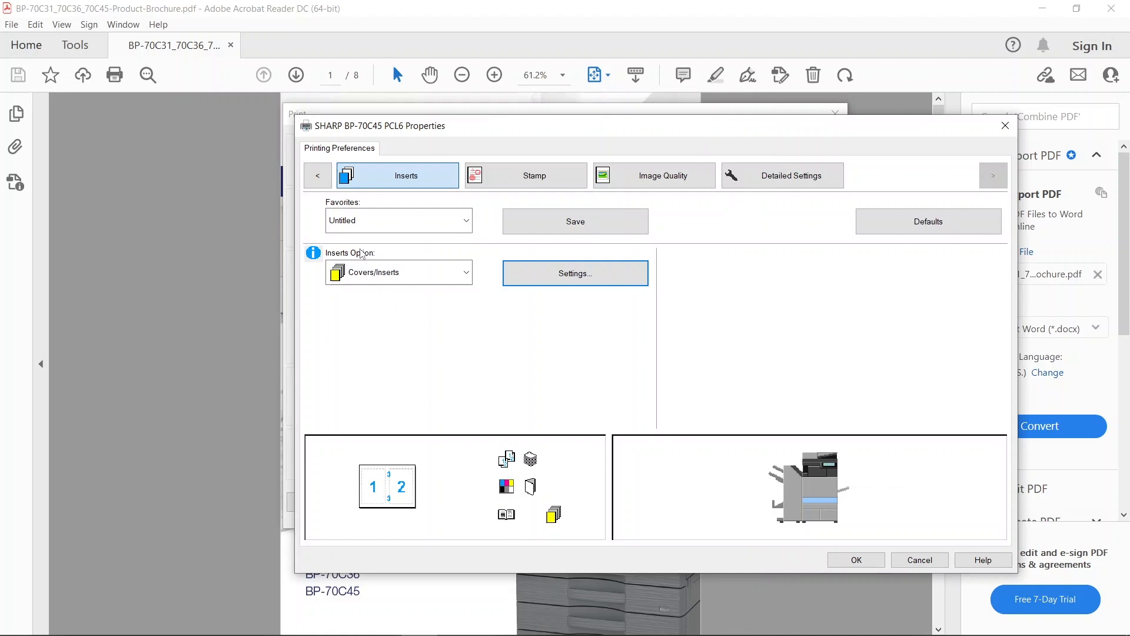
- Reset the printer preferences to Factory Defaults, set 2-sided printing to None, and cancel the printer properties
{"action": "left_click", "coordinate": [315, 177]}
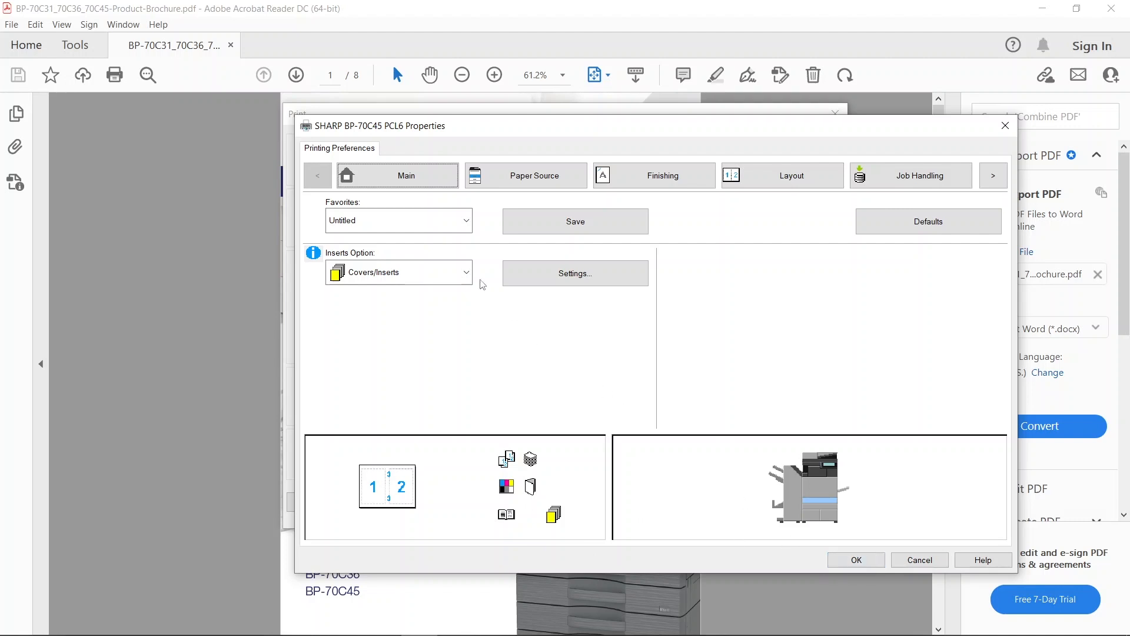
{"action": "left_click", "coordinate": [434, 222]}
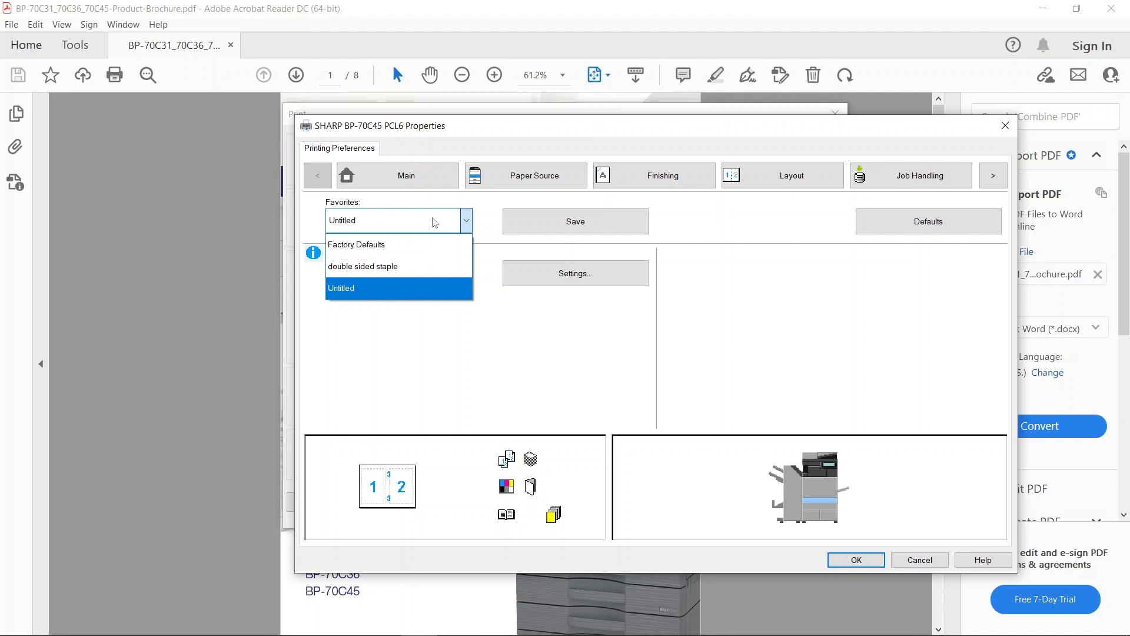
{"action": "left_click", "coordinate": [410, 247]}
{"action": "left_click", "coordinate": [413, 177]}
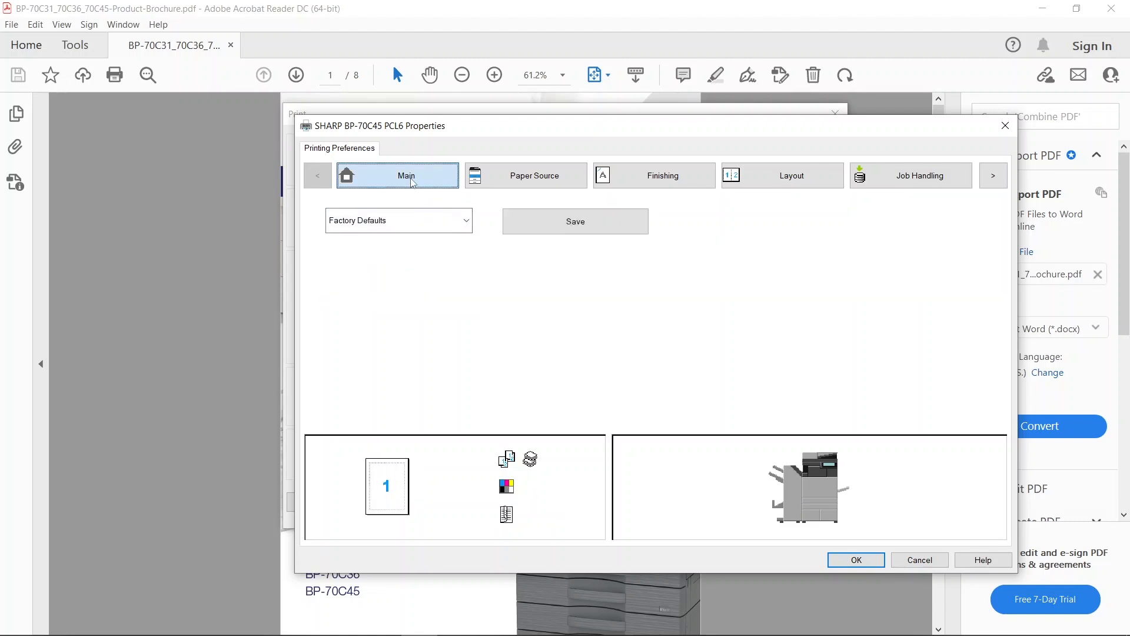
{"action": "left_click", "coordinate": [383, 414]}
{"action": "left_click", "coordinate": [383, 425]}
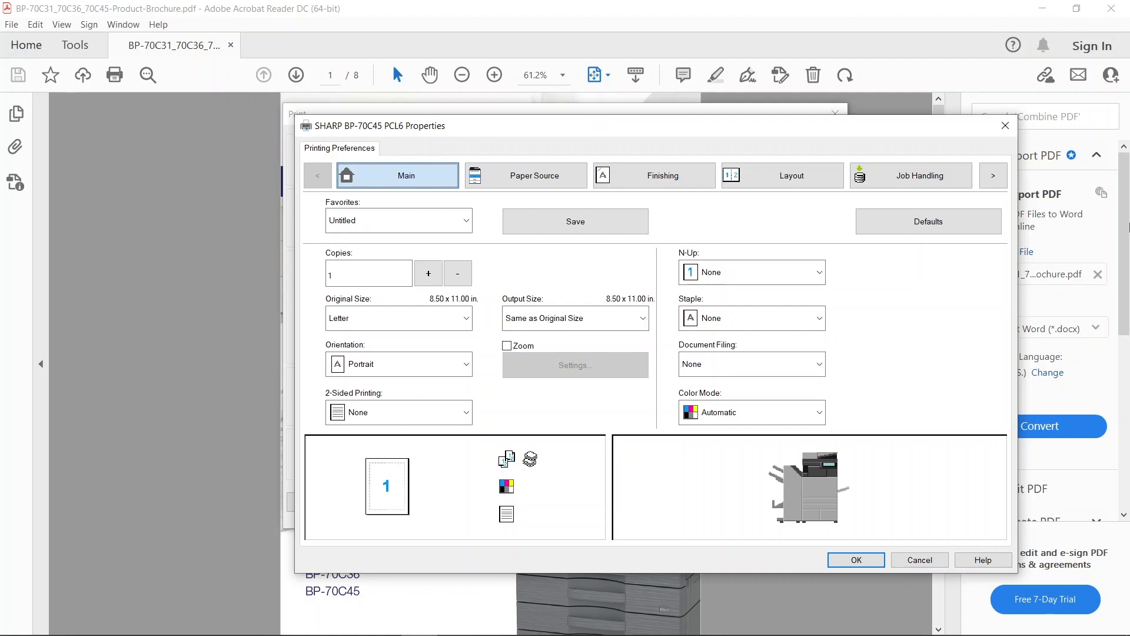
{"action": "left_click", "coordinate": [920, 560]}
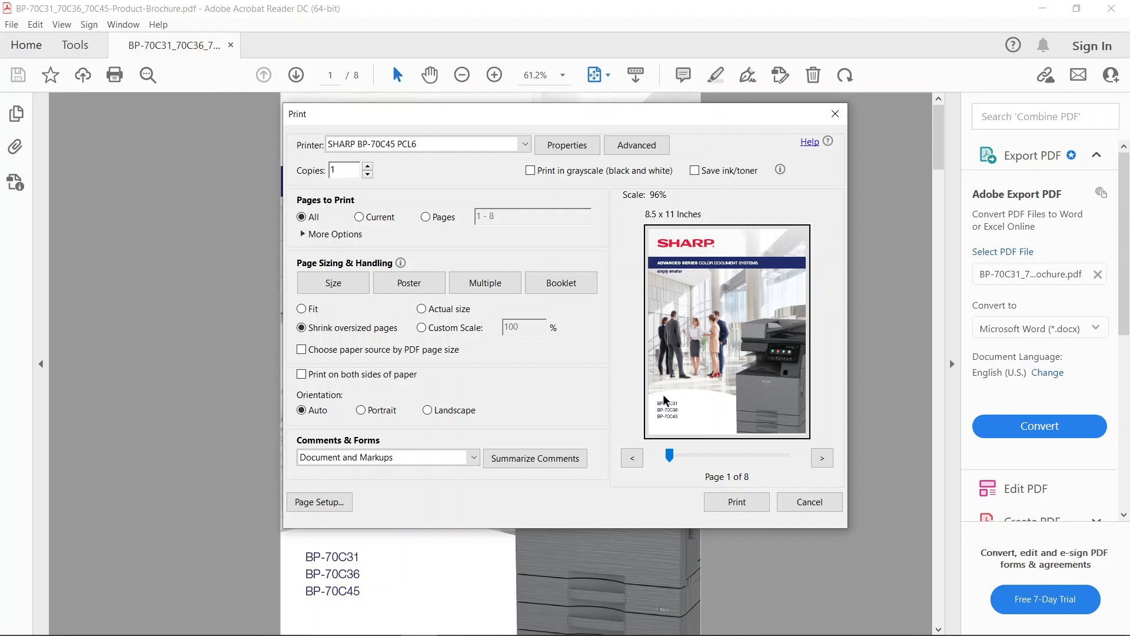
- Set the PDF's page handling to Booklet with Landscape orientation in the print setup
{"action": "left_click", "coordinate": [564, 283]}
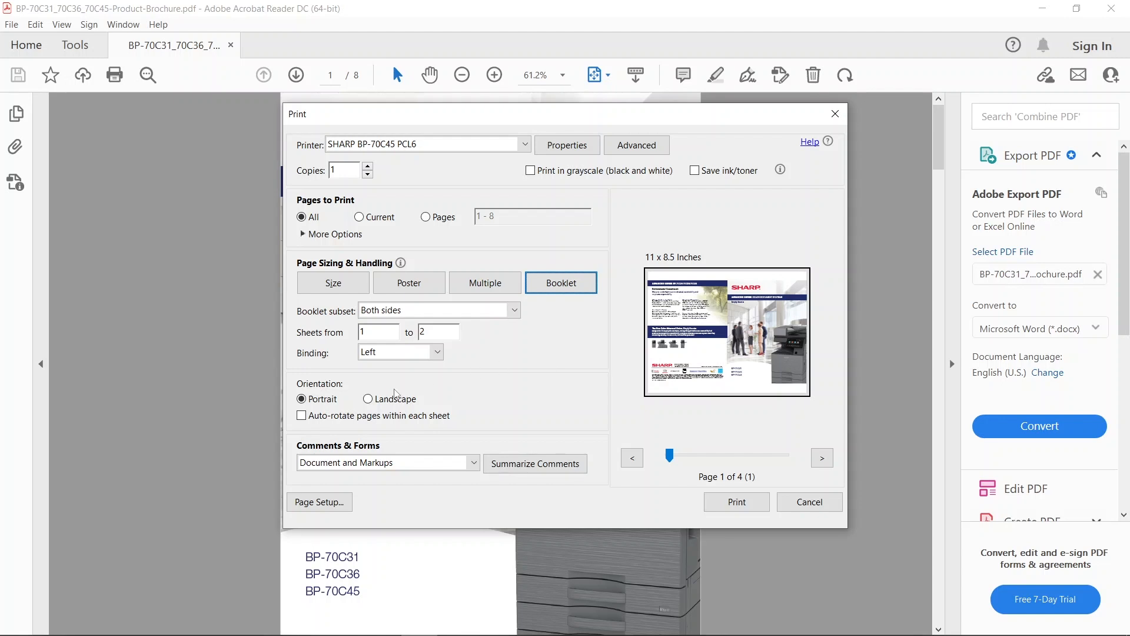
{"action": "left_click", "coordinate": [369, 400]}
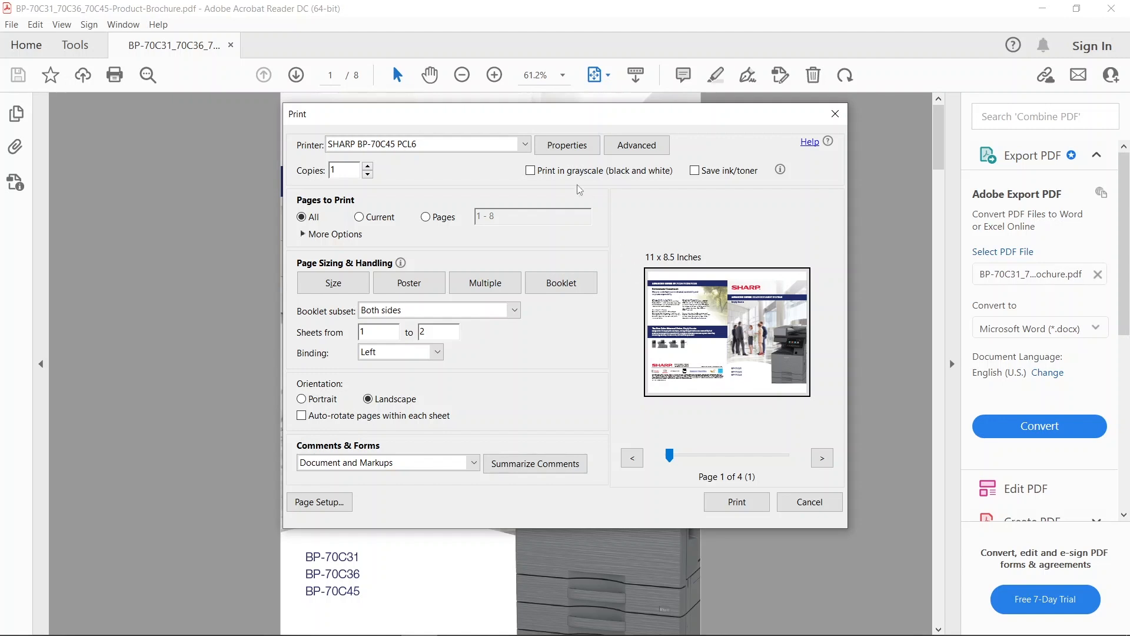
- Set the printer's stapling to Saddle Stitch and its 2-sided printing to Short Edge
{"action": "left_click", "coordinate": [561, 146]}
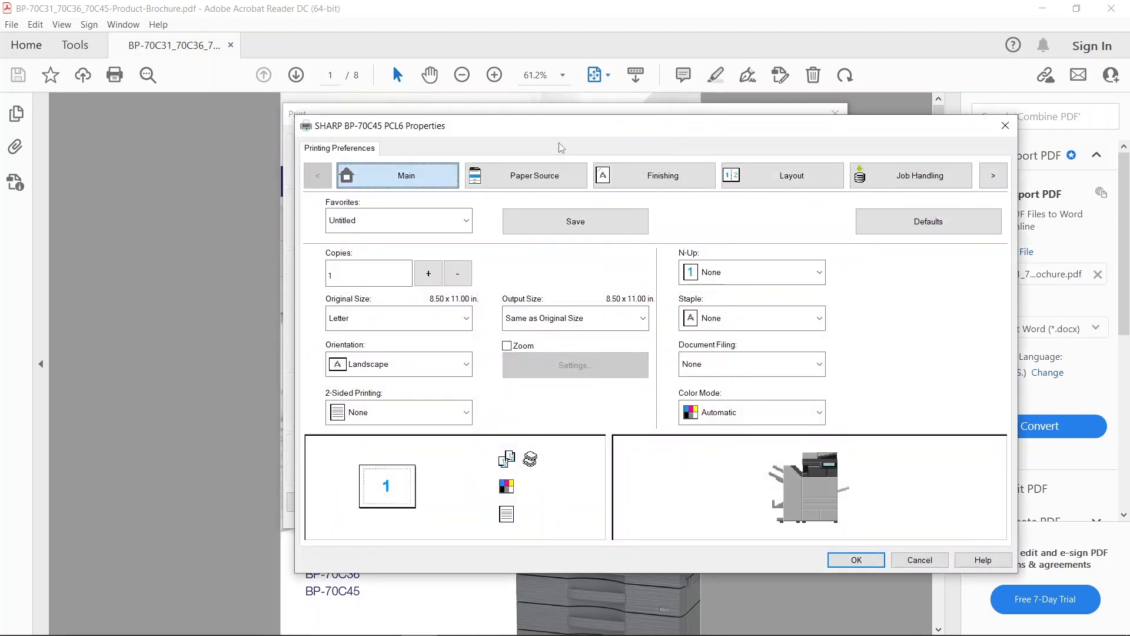
{"action": "left_click", "coordinate": [726, 327]}
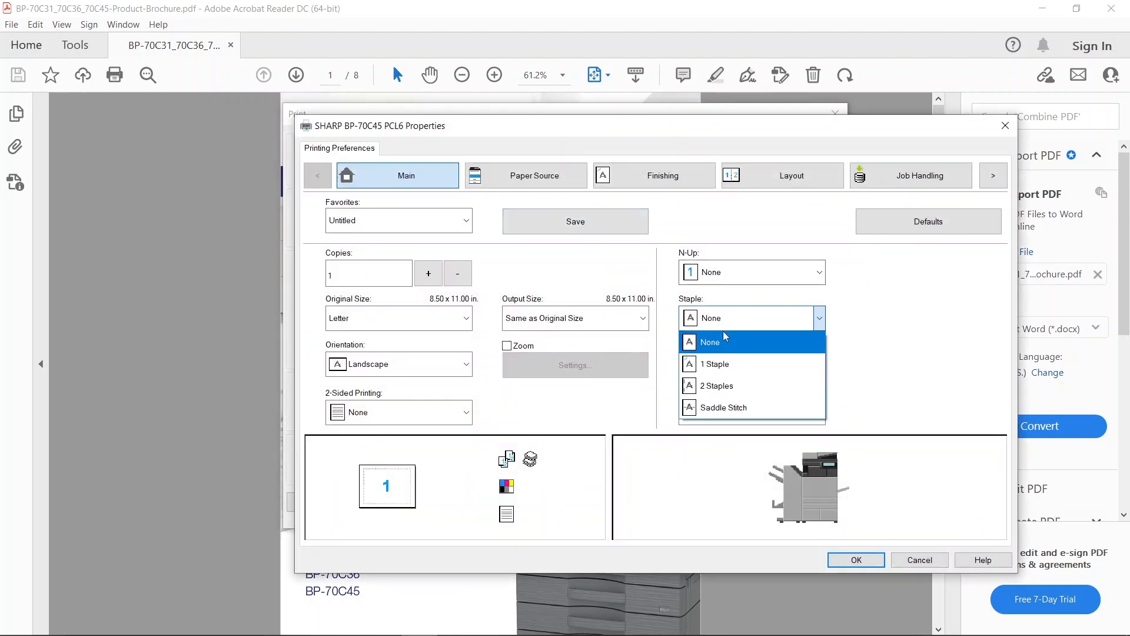
{"action": "left_click", "coordinate": [711, 406]}
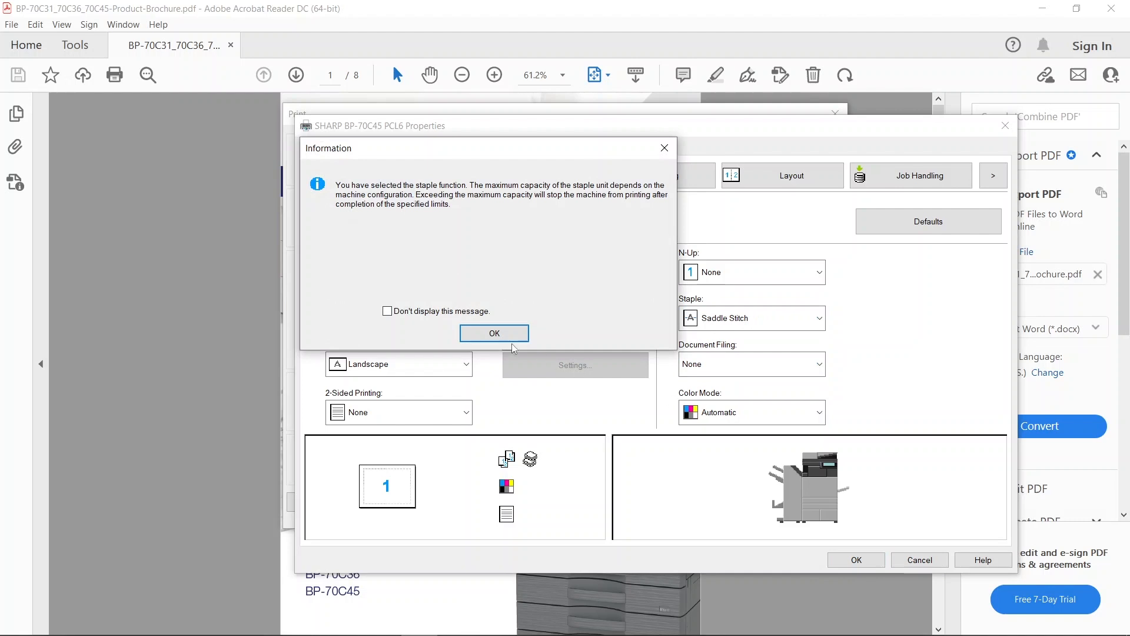
{"action": "left_click", "coordinate": [494, 334]}
{"action": "left_click", "coordinate": [418, 415]}
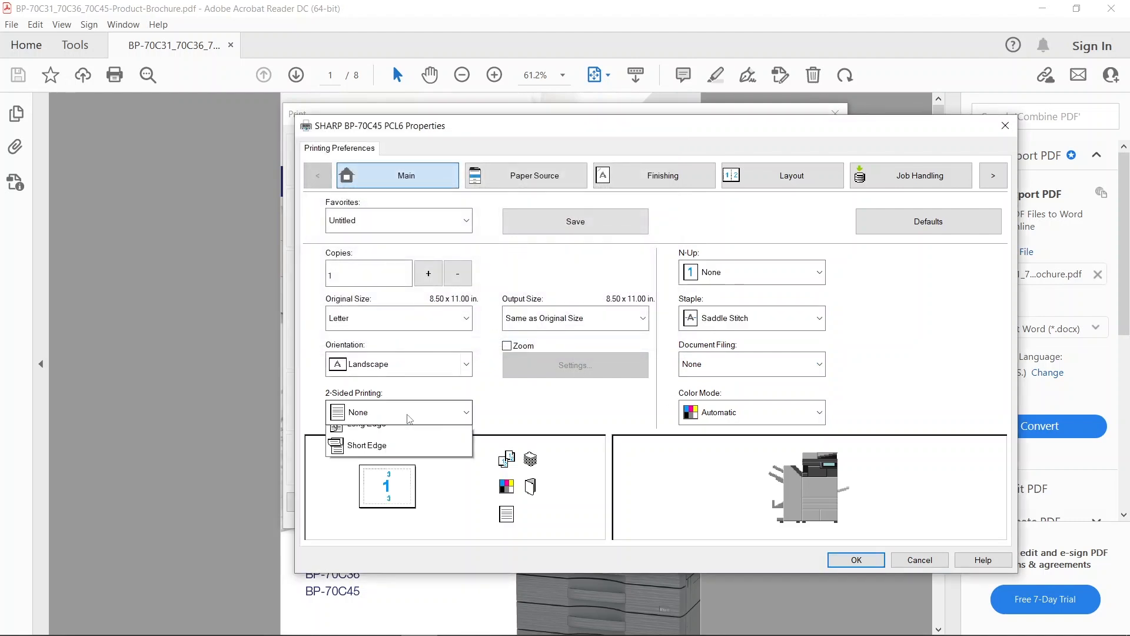
{"action": "left_click", "coordinate": [362, 479]}
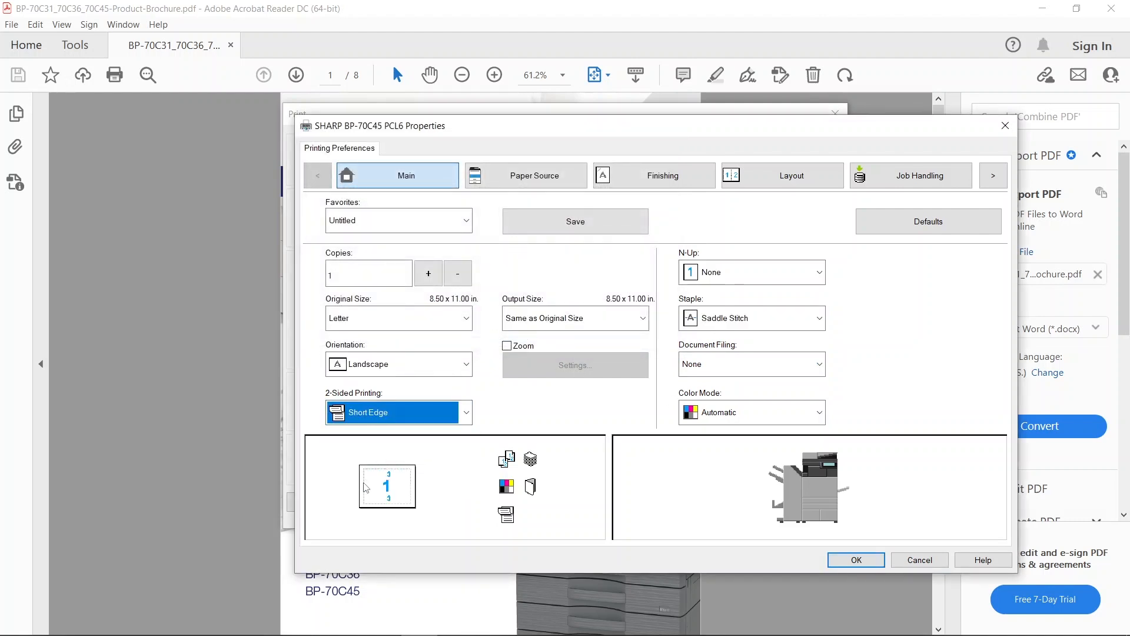